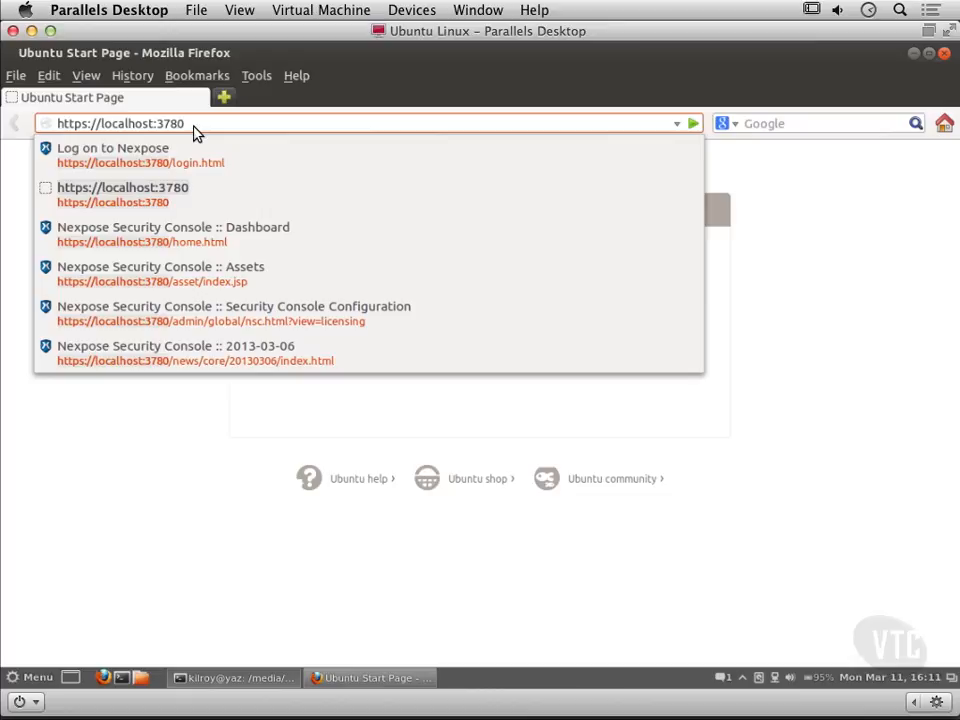
key(Return)
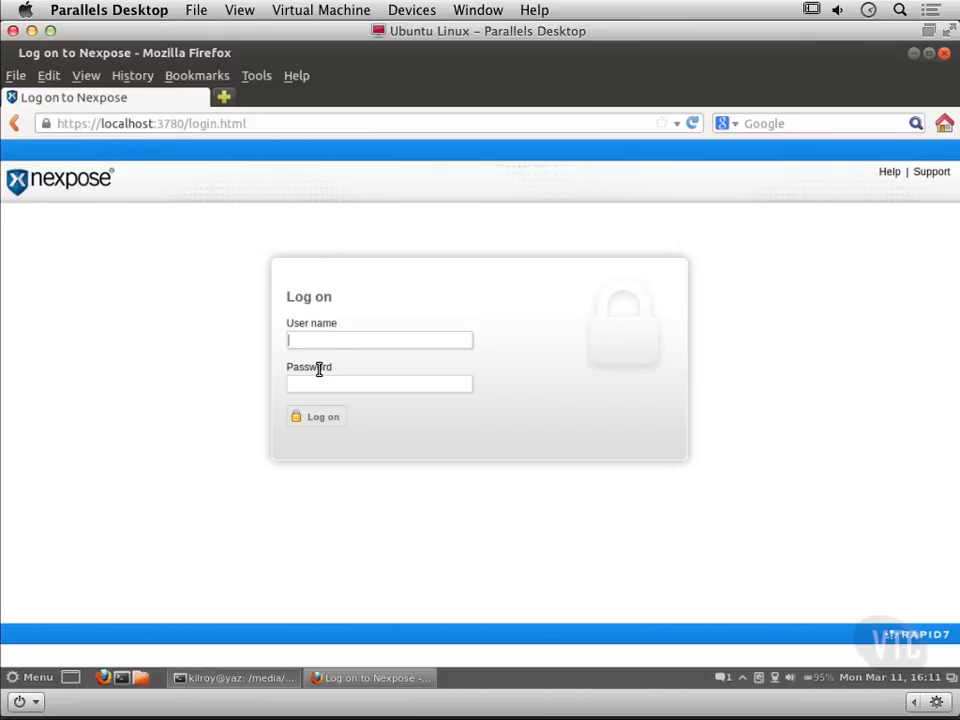
text(kilroy)
key(Tab)
text(*********)
key(Return)
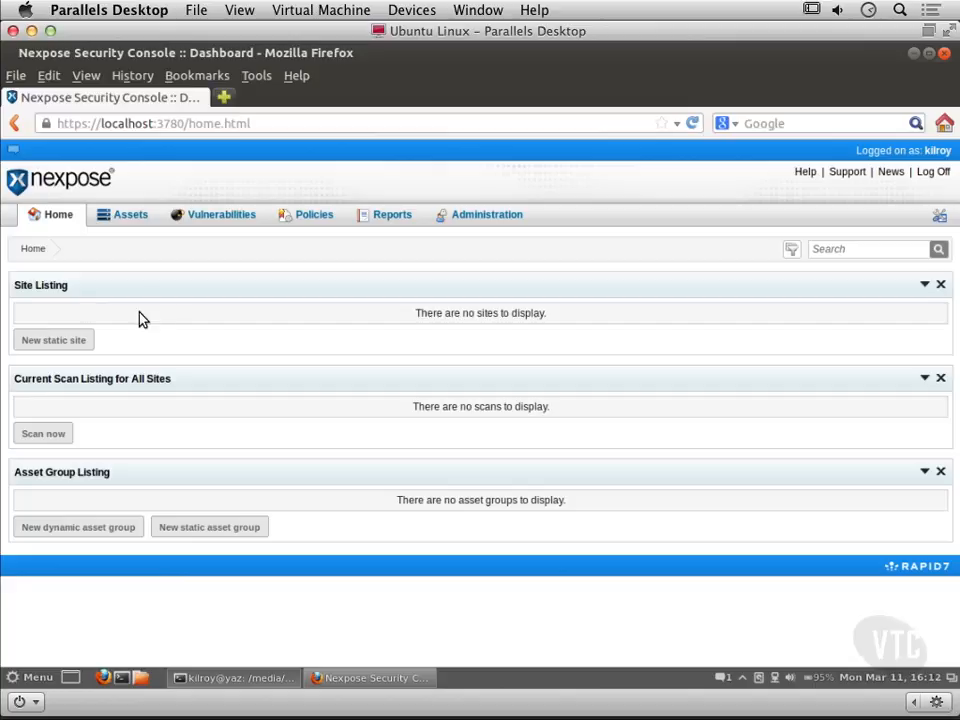
Step: Create a new static site named Home Network
click(54, 340)
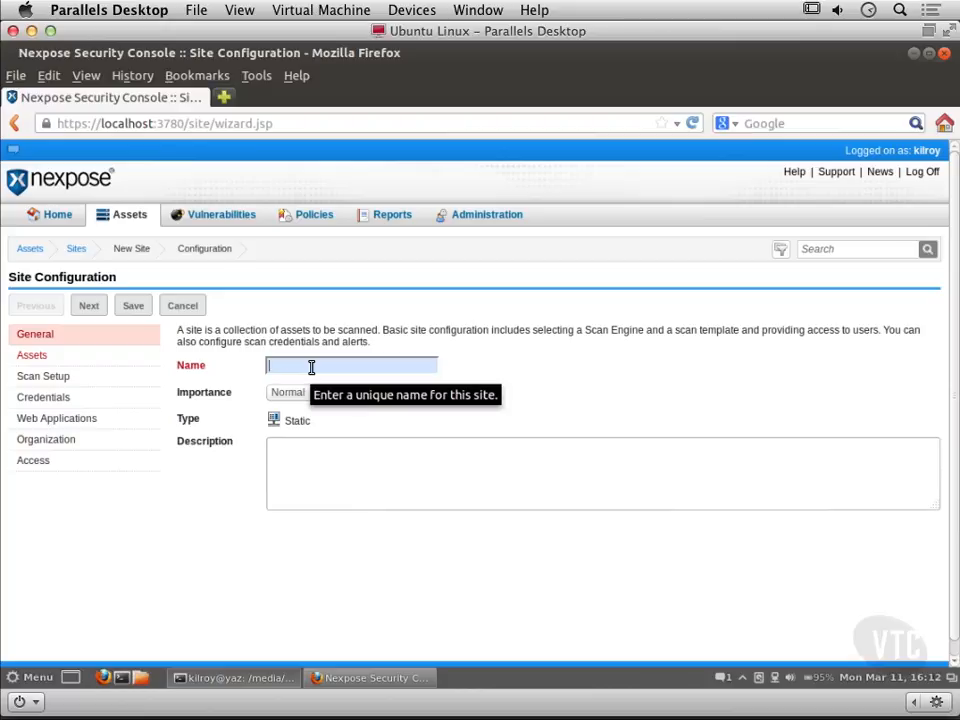
text(Home N)
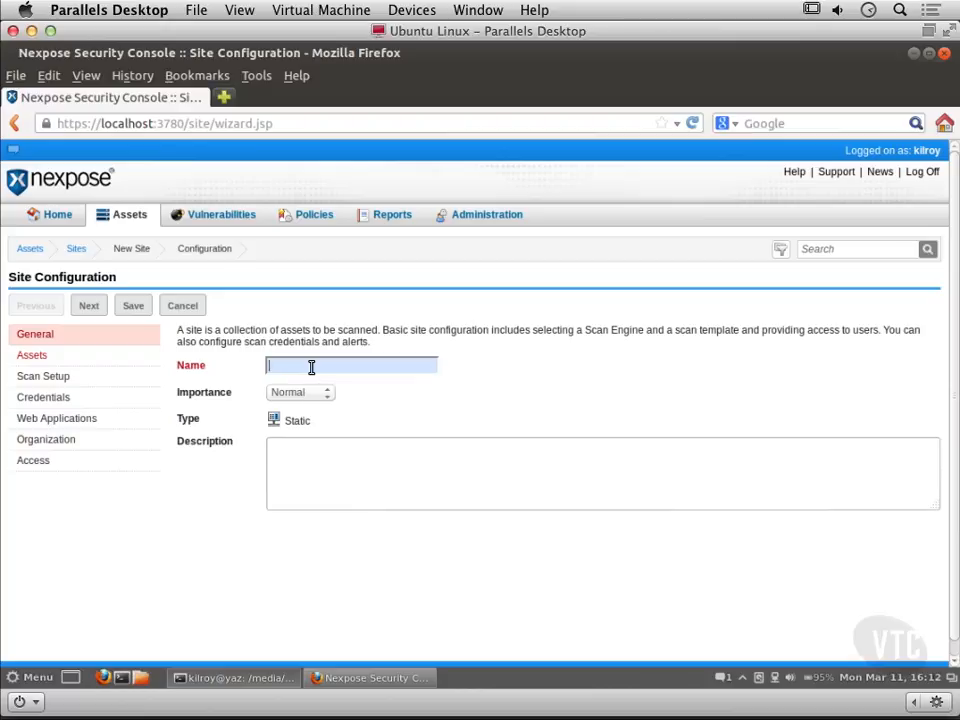
text(etwork)
Step: Add 172.30.42.55 and 172.30.42.17 as the site's included assets
click(90, 306)
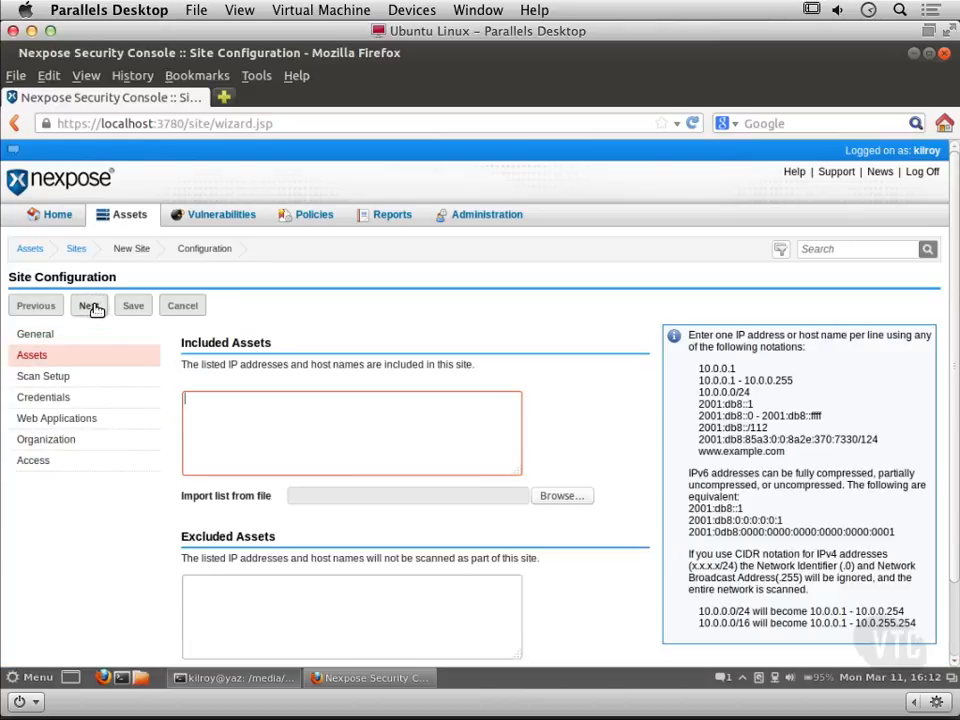
click(226, 455)
text(172.30.)
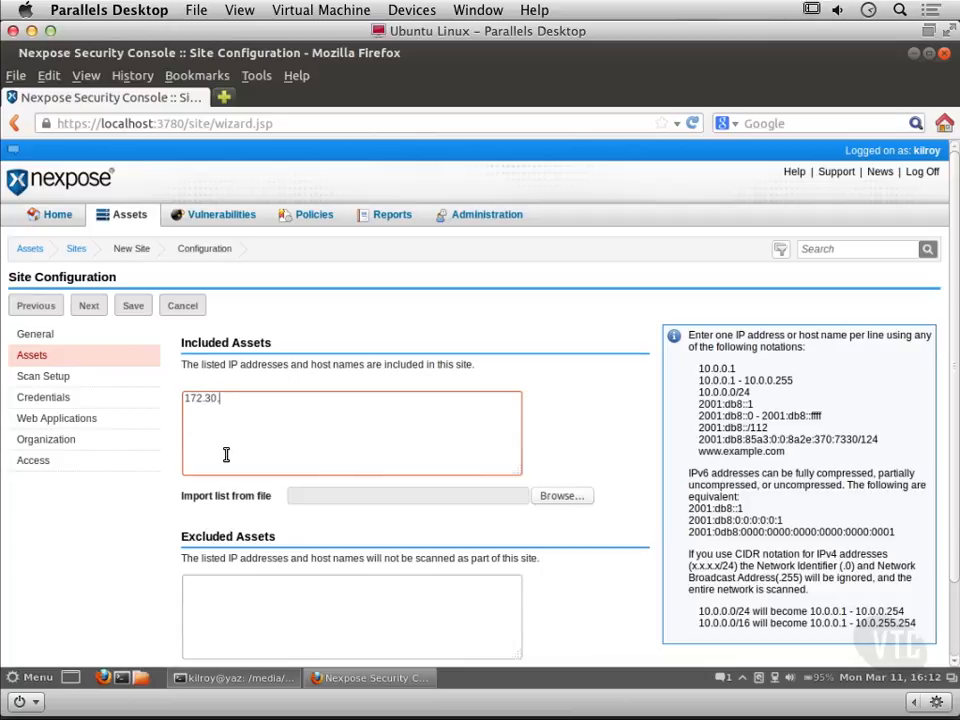
text(42.55)
key(Return)
text(172.30.42.17)
click(89, 305)
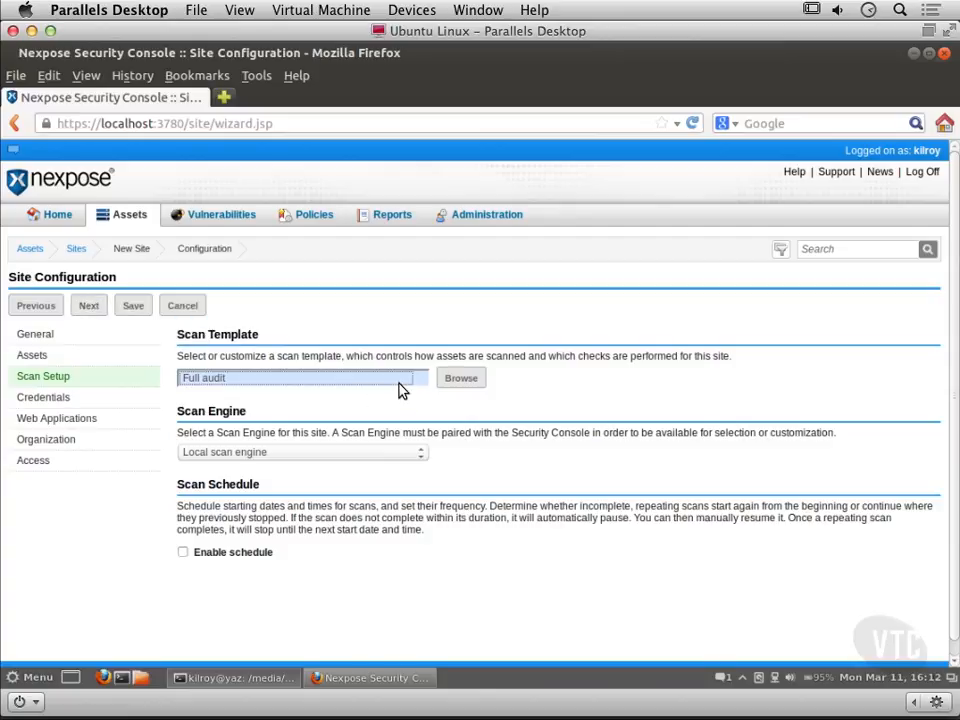
Step: Review the available scan templates, keeping Full audit, and continue to the site's credentials
click(381, 381)
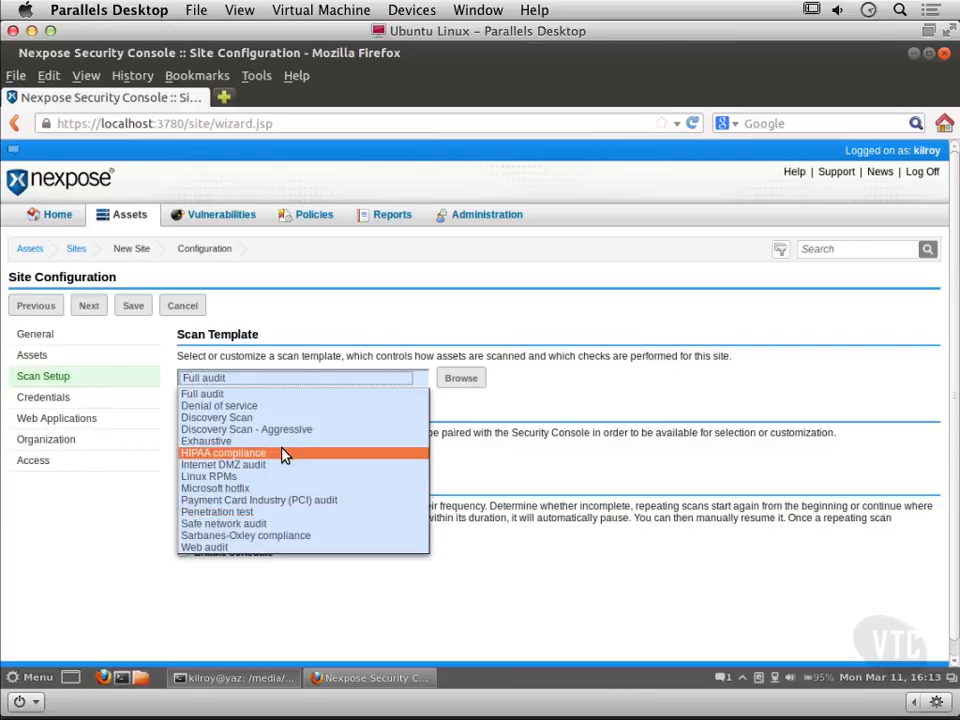
click(381, 311)
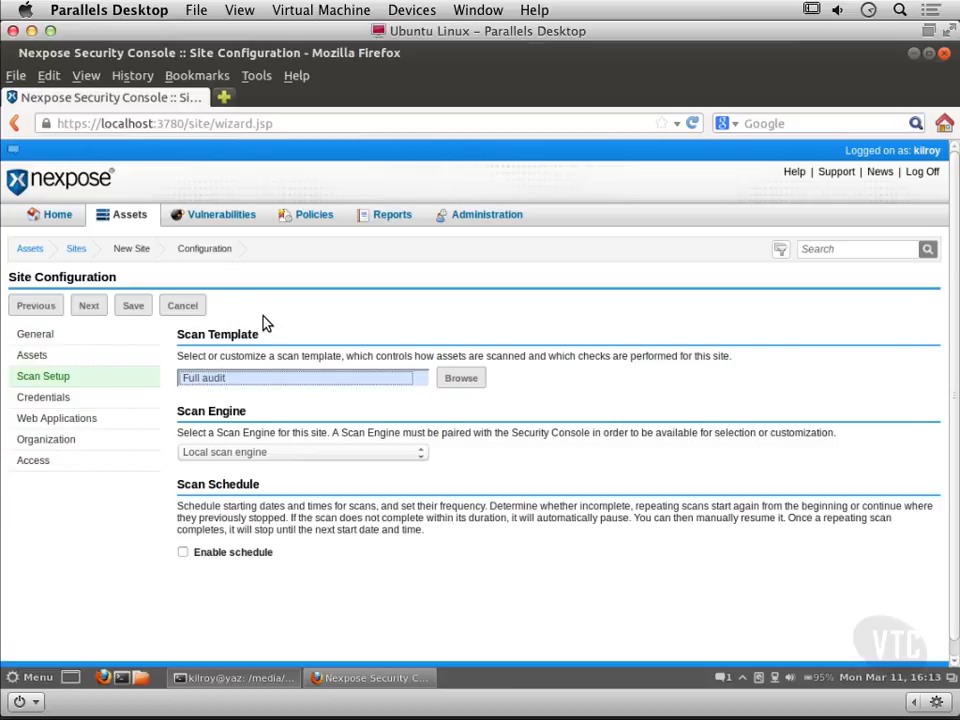
click(88, 305)
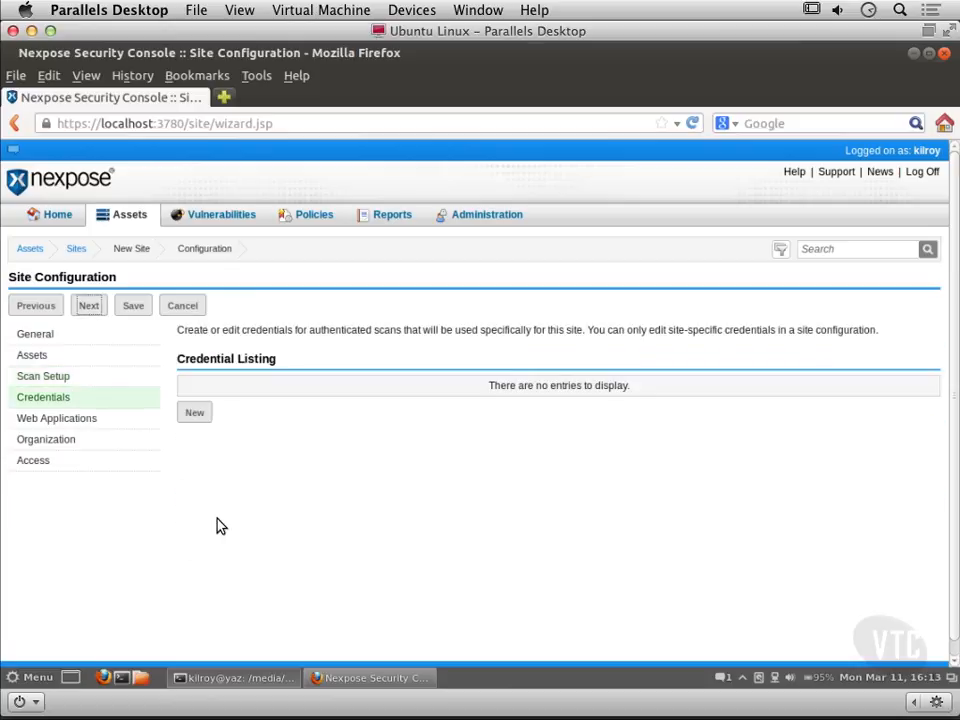
Step: Add a new site credential named Windows Credentials
click(196, 412)
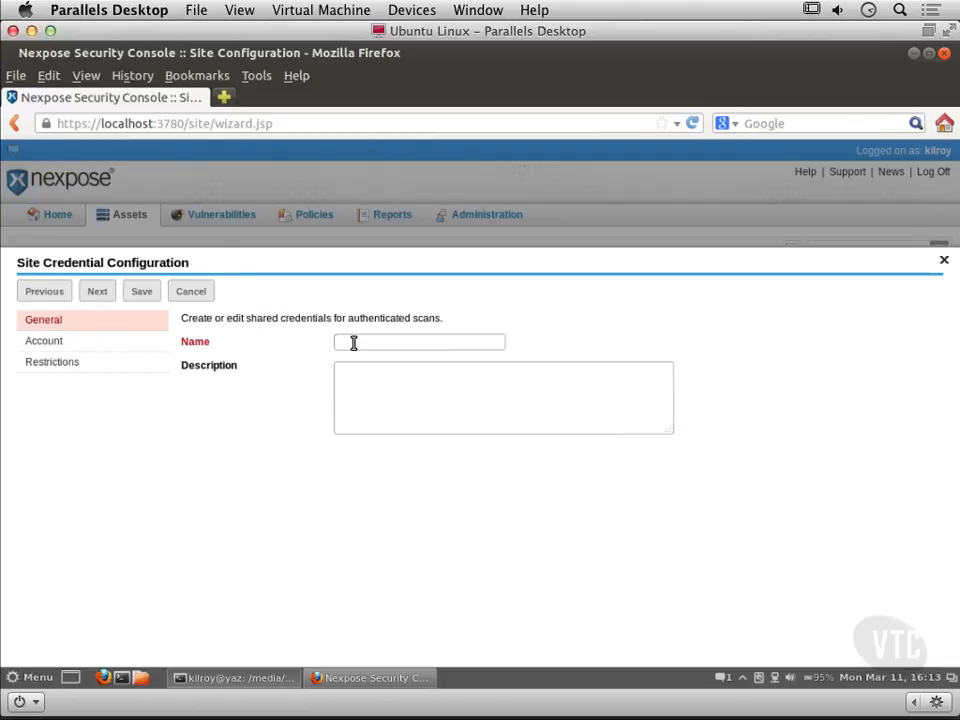
click(354, 344)
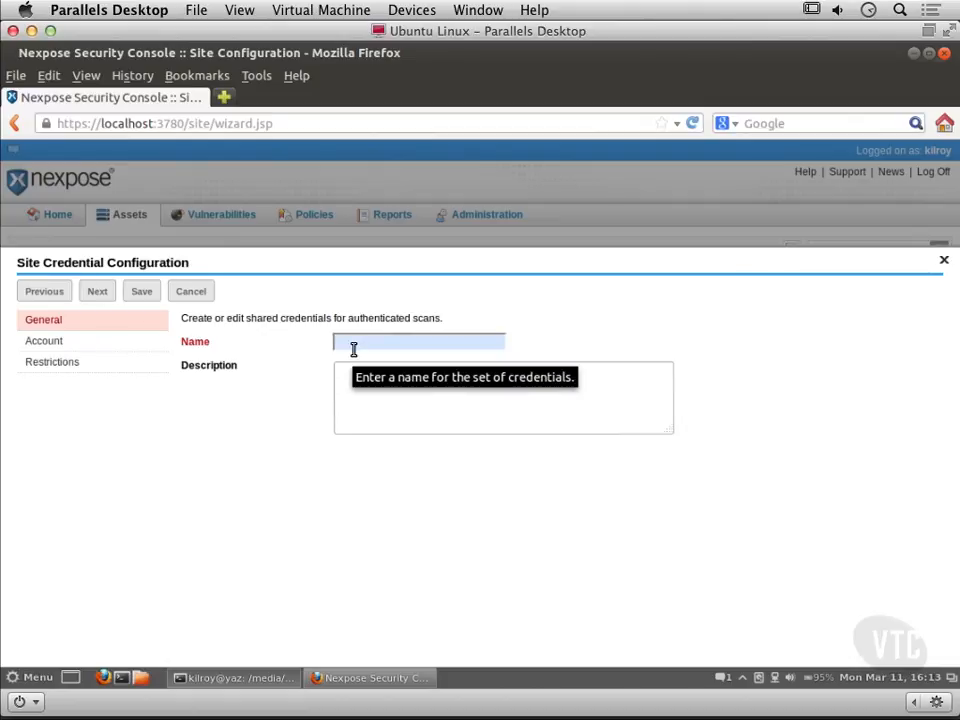
text(Windows )
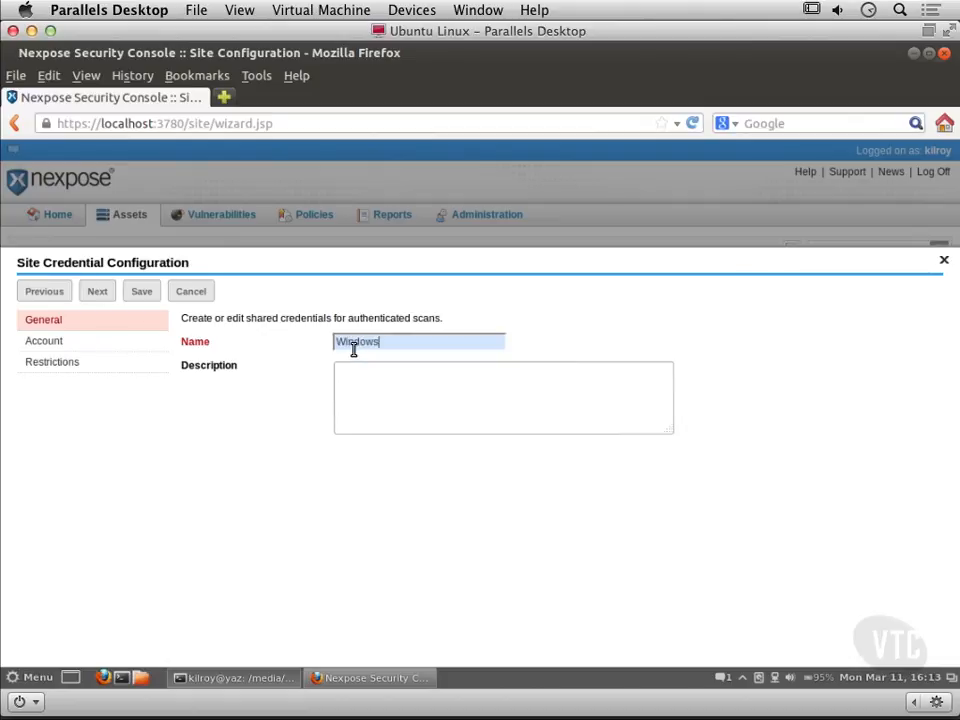
text(Credentials)
click(97, 291)
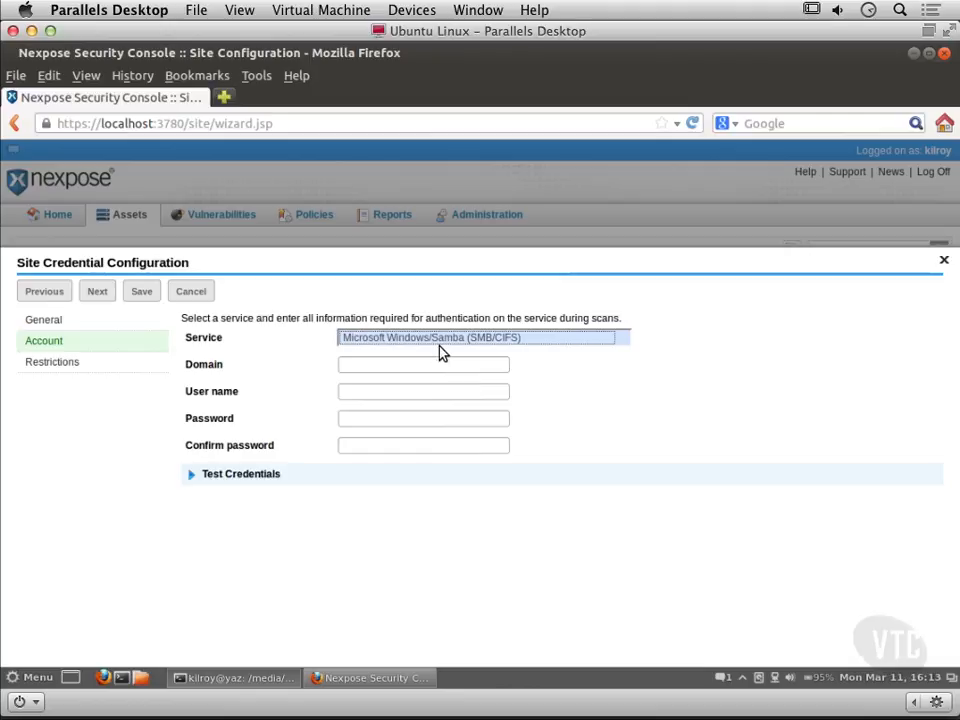
Step: Choose Microsoft Windows/Samba (SMB/CIFS) as the credential service and set the user name to Administrator
click(439, 342)
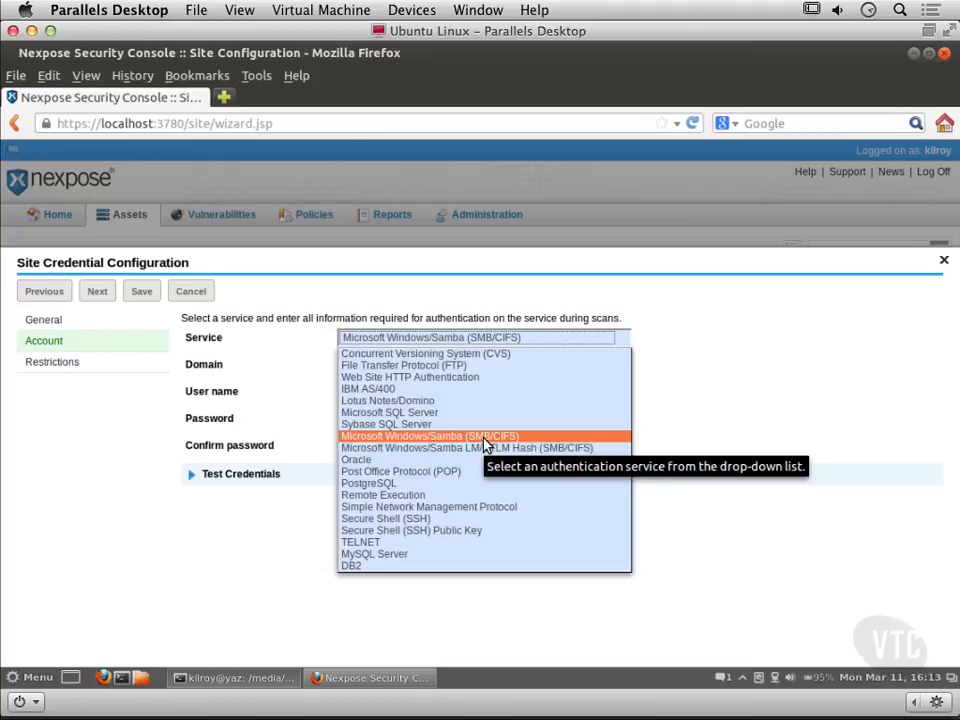
click(408, 437)
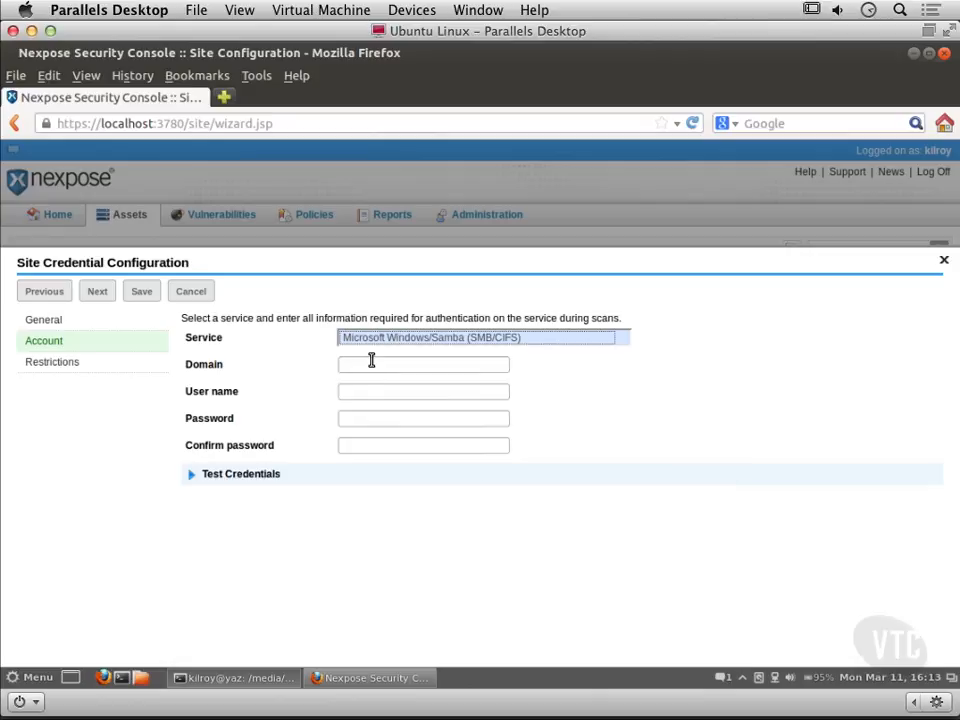
click(371, 364)
click(372, 392)
text(Administrator)
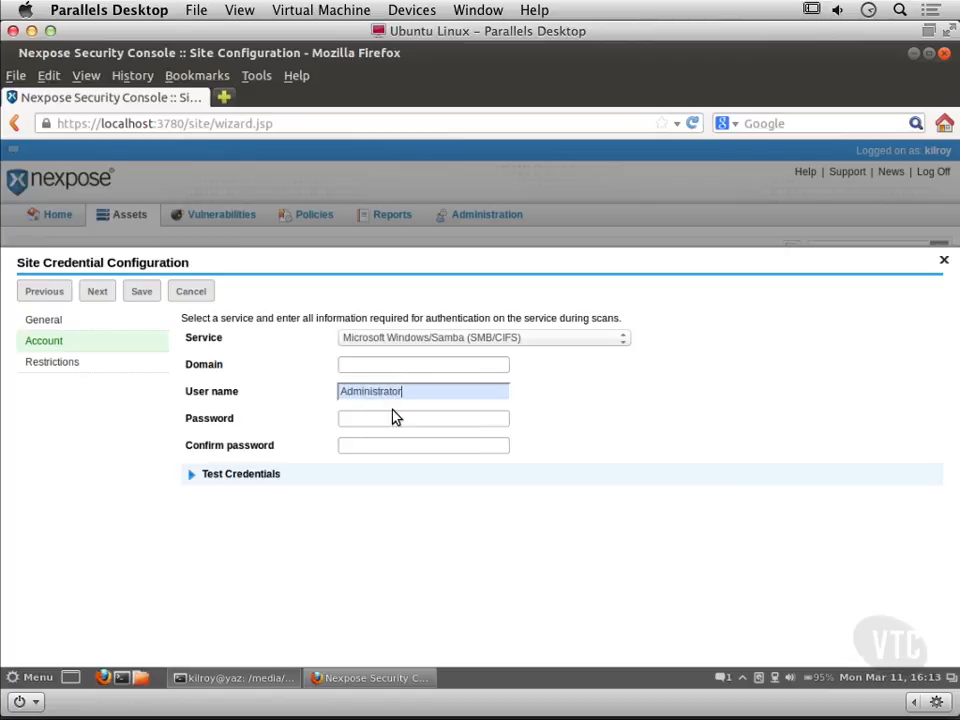
Step: Enter and confirm the account password, then save the credential
click(394, 418)
text(password)
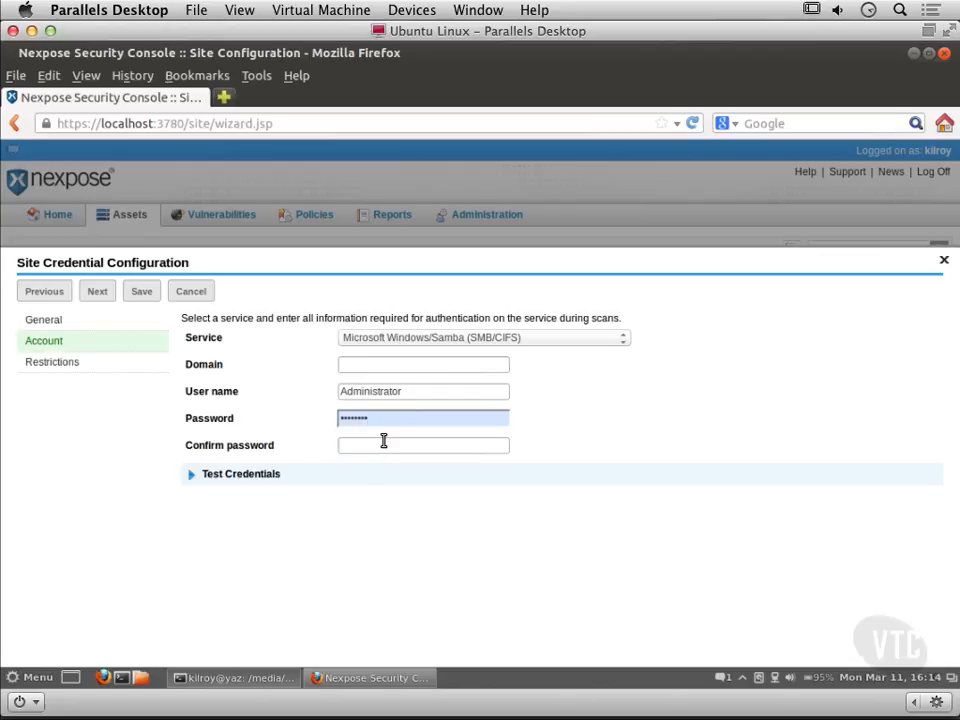
click(383, 440)
text(password)
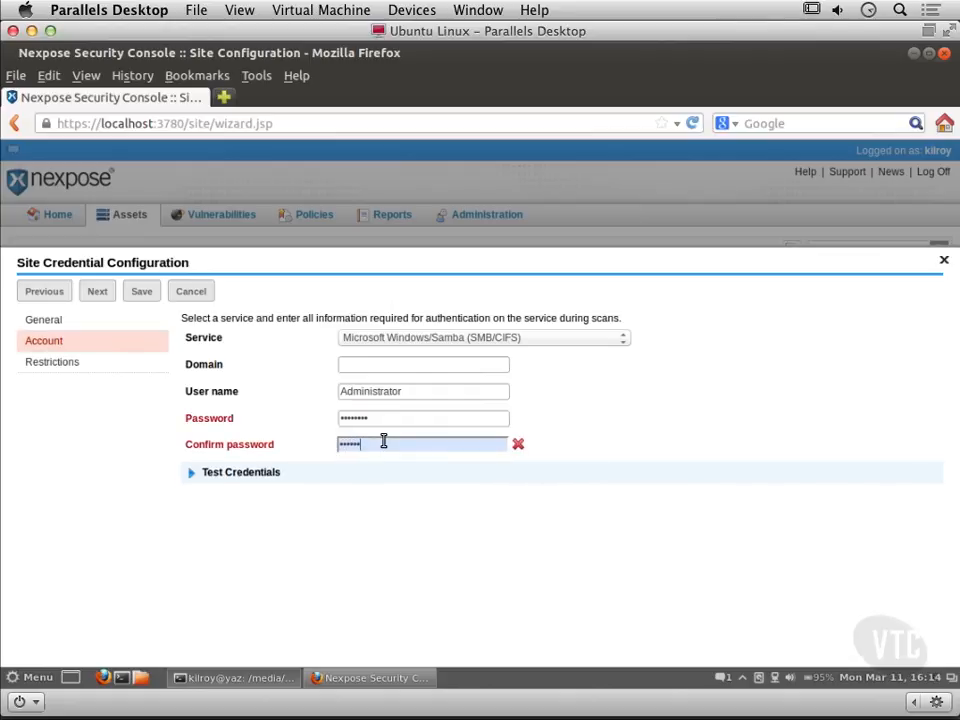
click(146, 293)
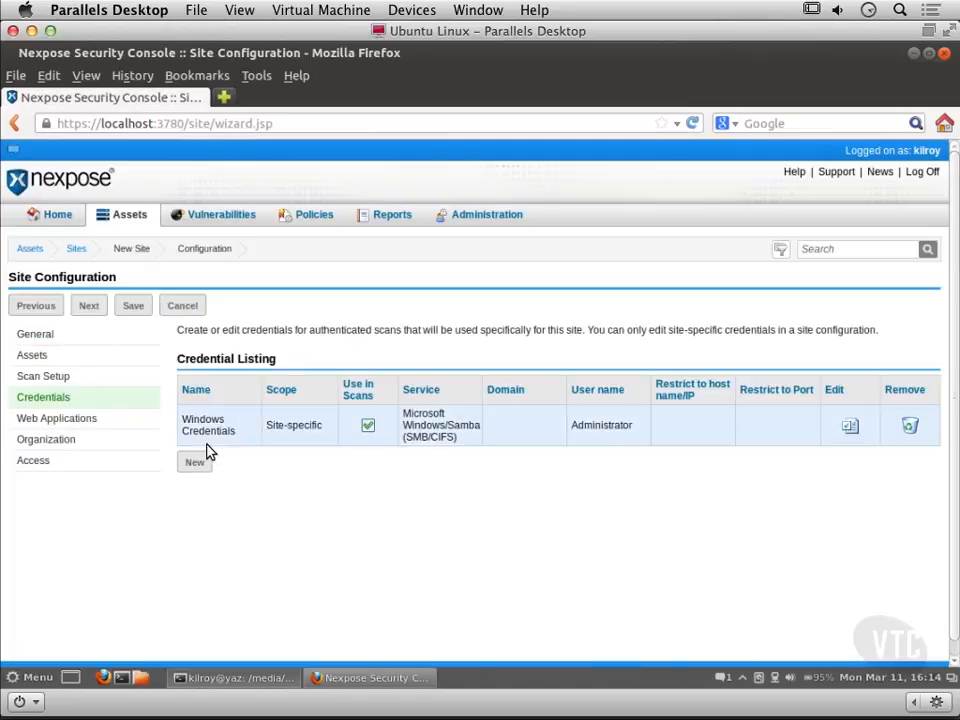
Step: Set the site's organization name to Home and save the site configuration
click(90, 309)
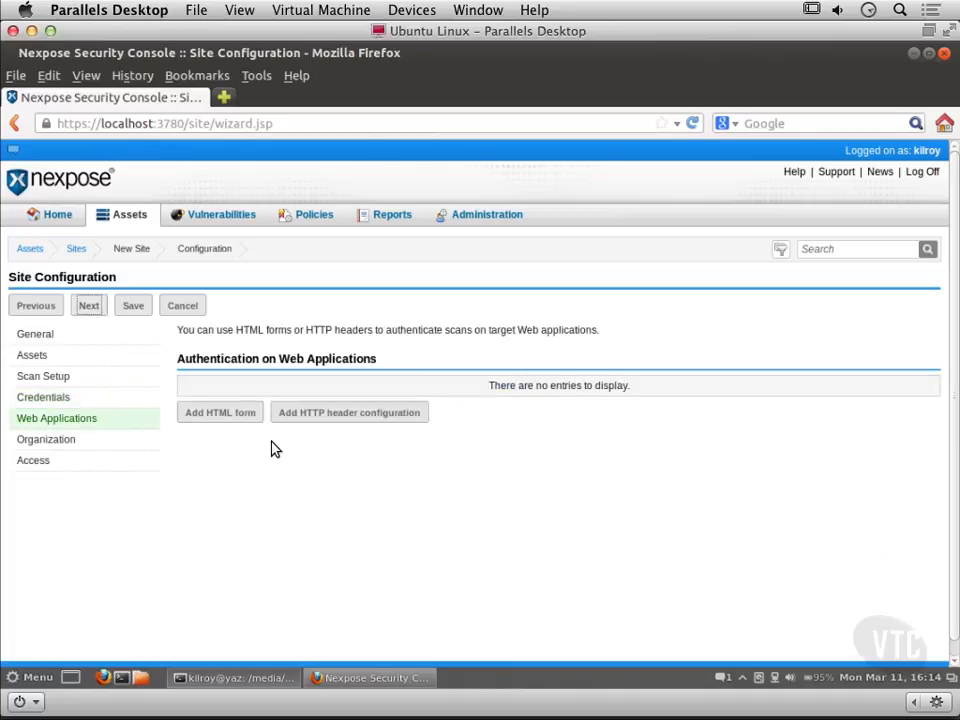
click(86, 311)
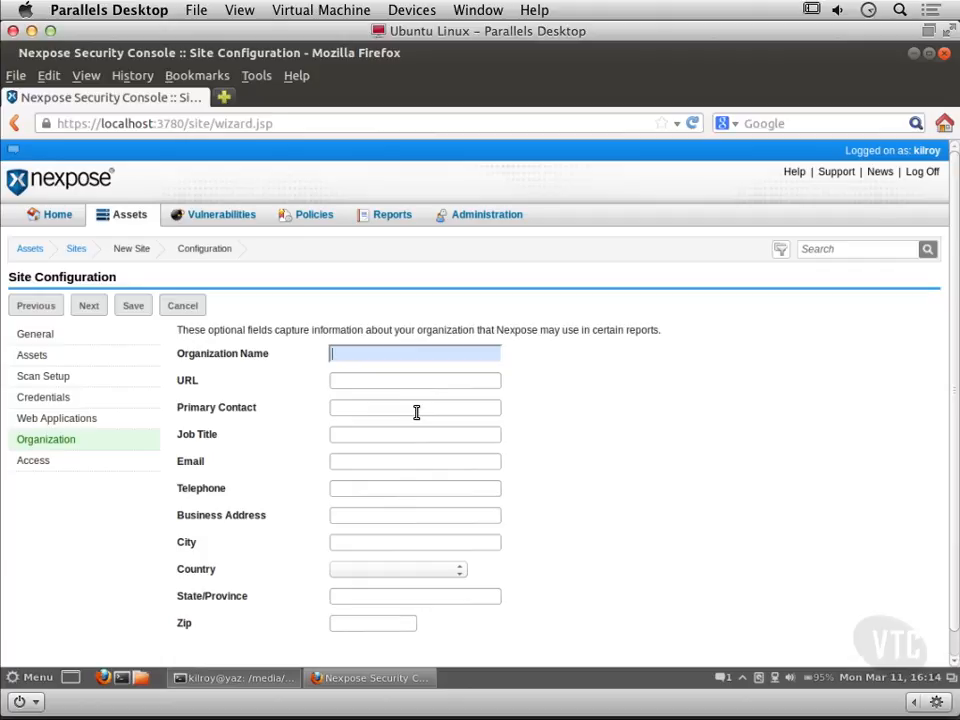
text(Home)
click(92, 308)
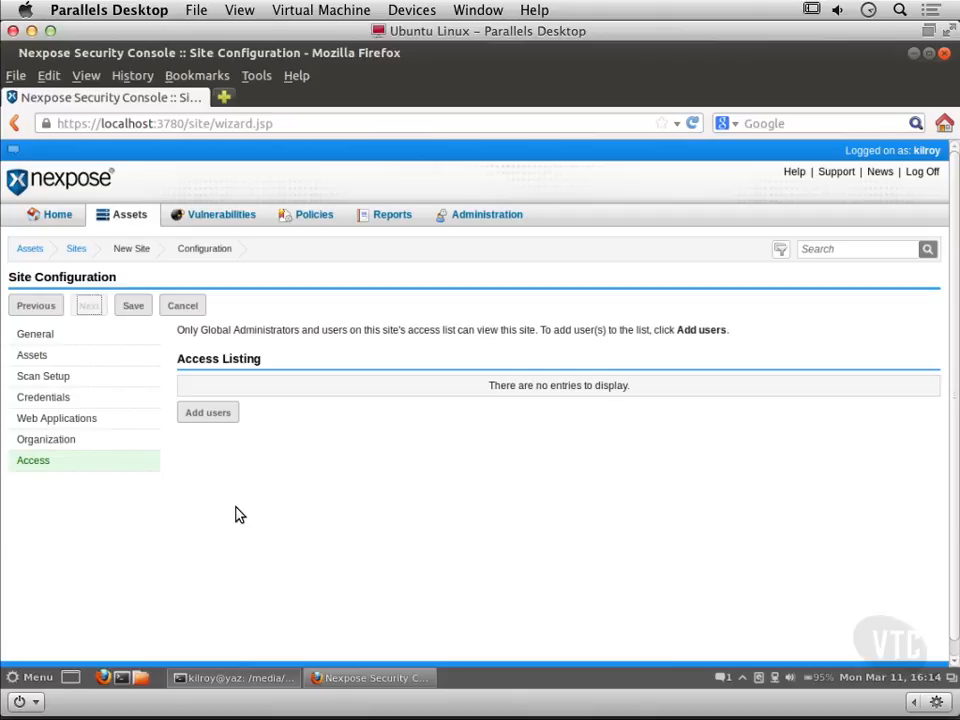
click(134, 308)
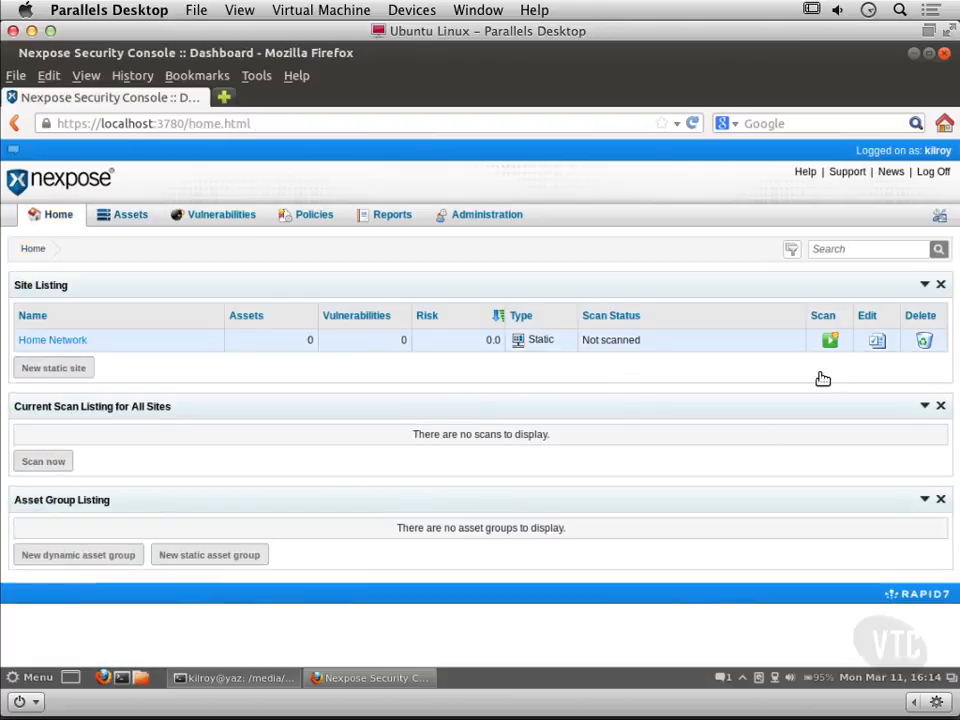
Step: Start a scan of all assets in the Home Network site
click(830, 341)
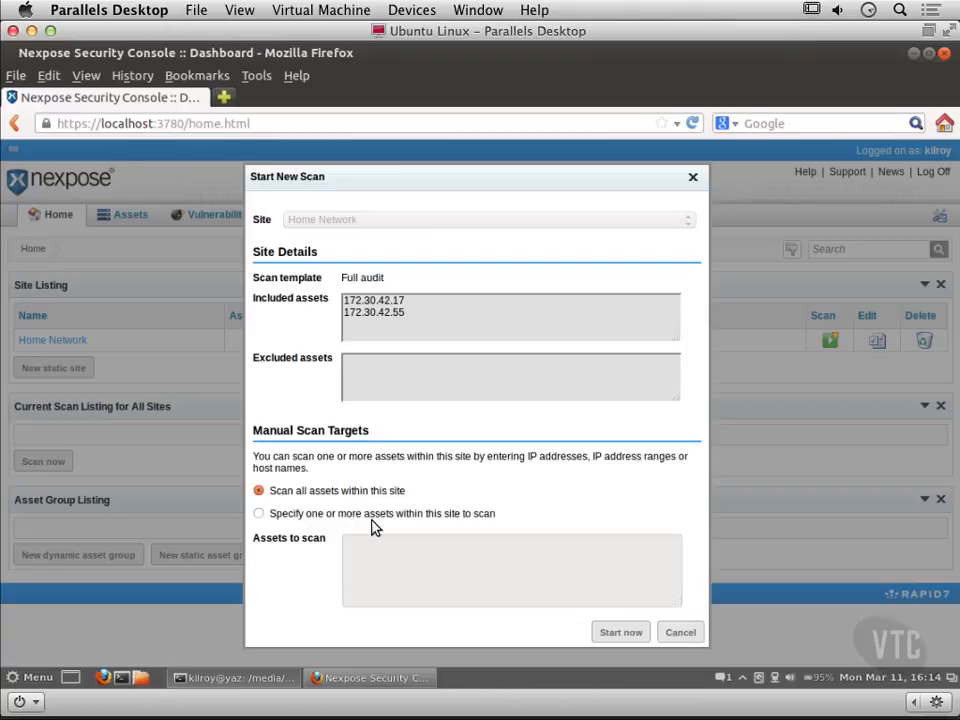
click(626, 633)
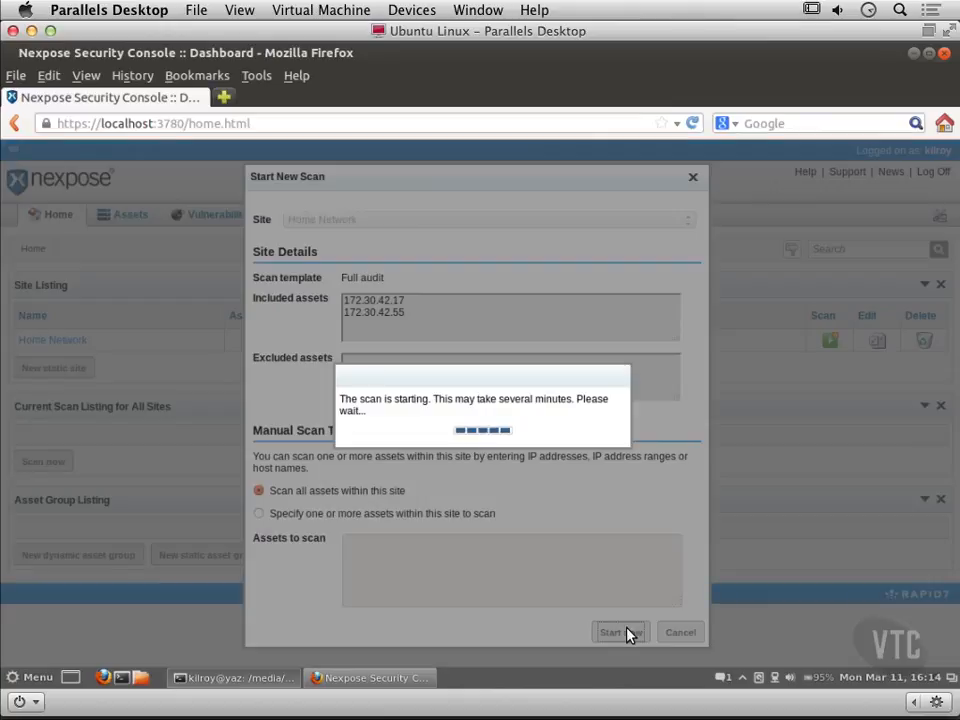